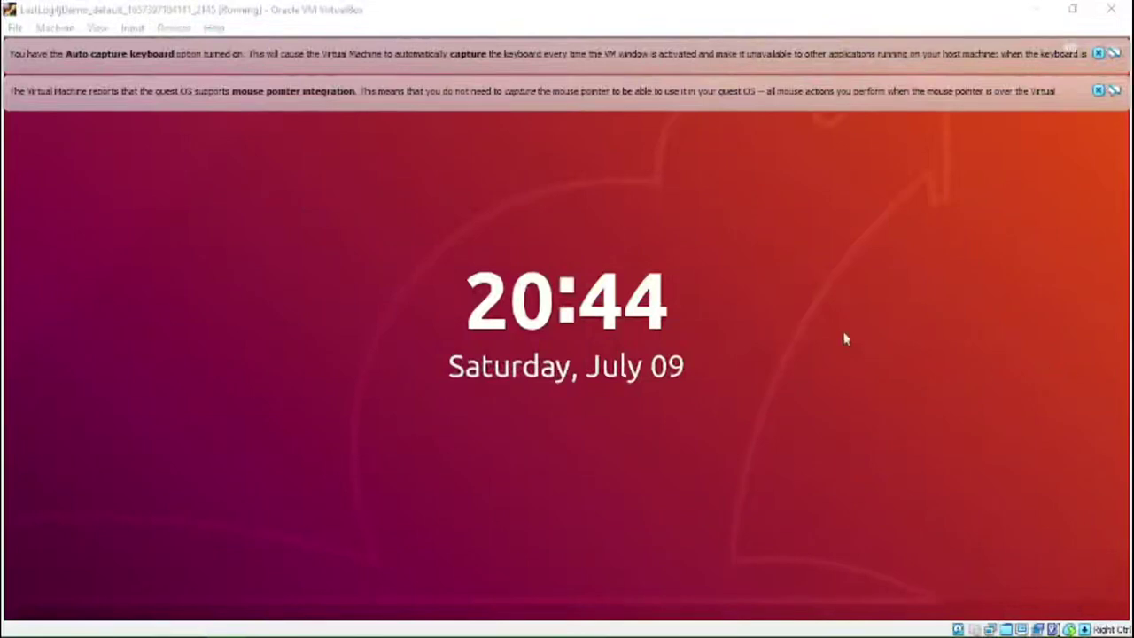
Dismiss the VirtualBox mouse-integration and auto-capture keyboard notices
click(839, 331)
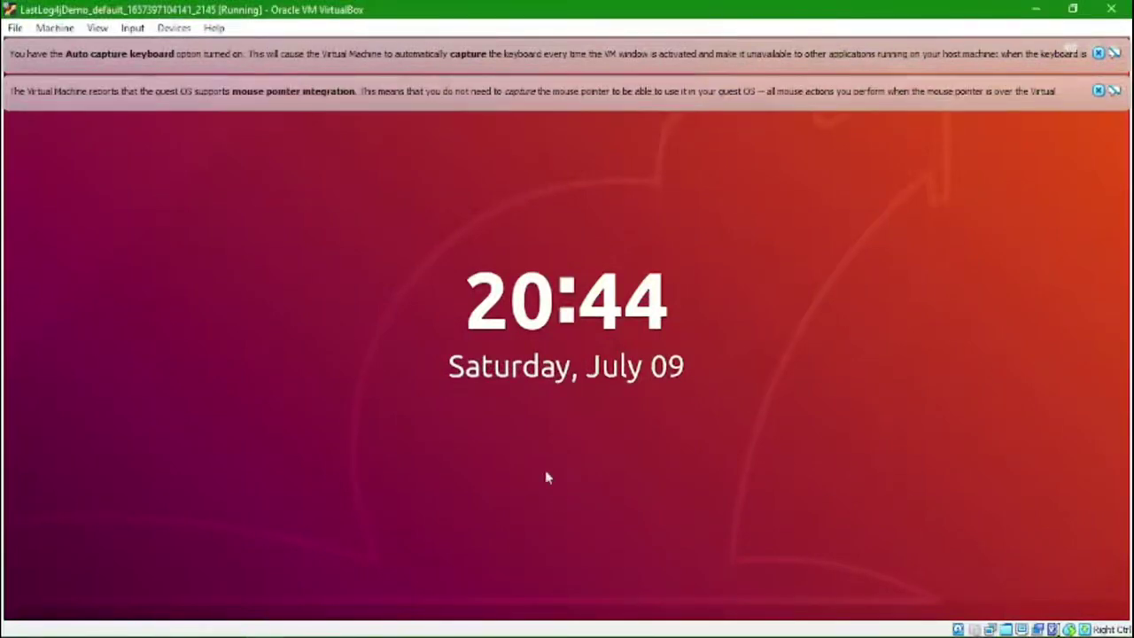
click(1098, 91)
click(1097, 53)
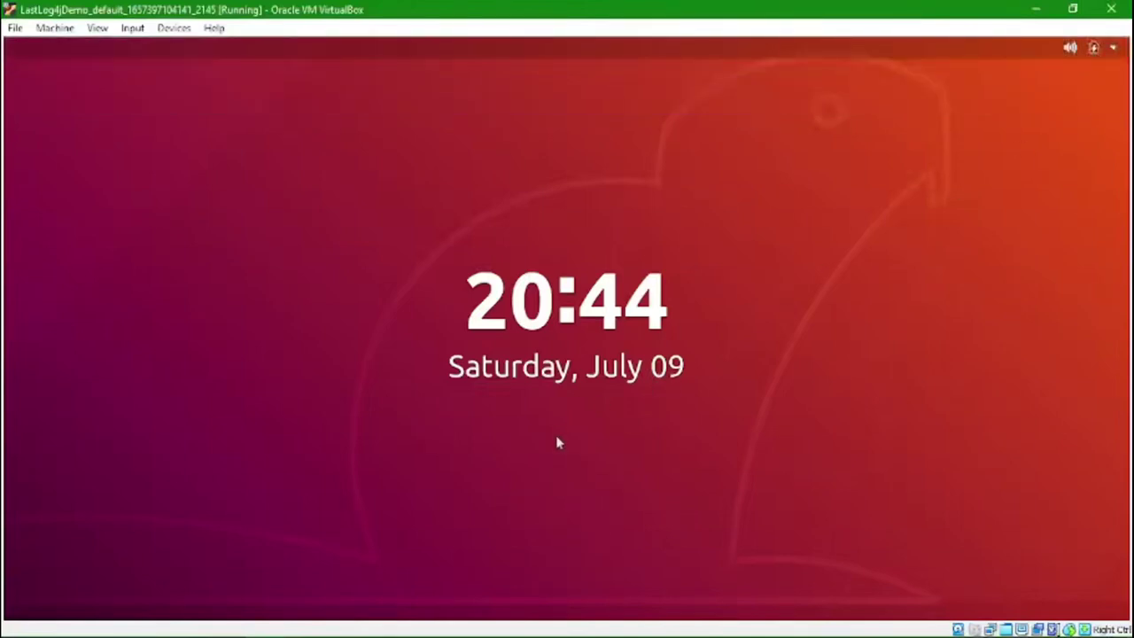
Unlock the Ubuntu lock screen and log in as the vagrant user with its password
click(551, 563)
click(626, 336)
text(vagrant)
key(Return)
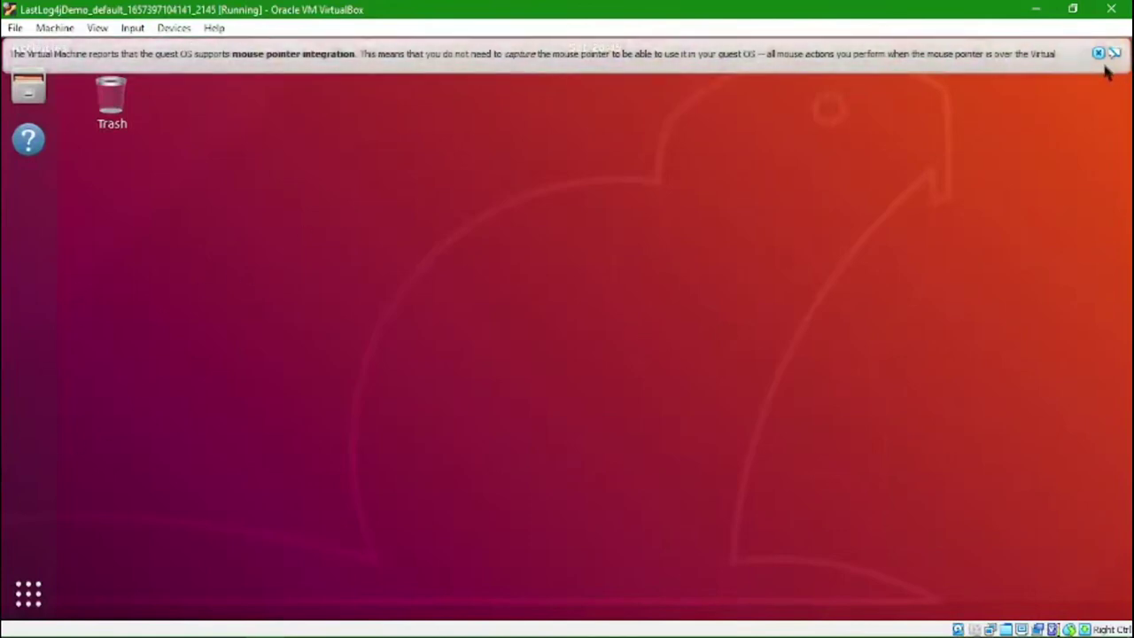
Clear the returning mouse-integration notice and close the stray virtual machine menu
click(1097, 54)
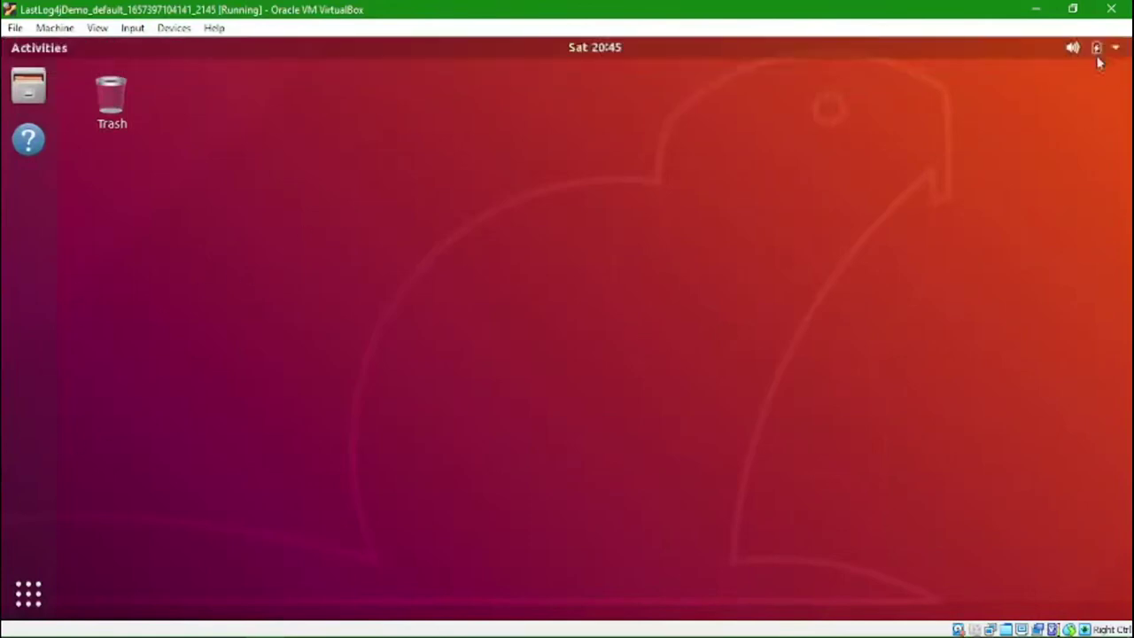
click(168, 31)
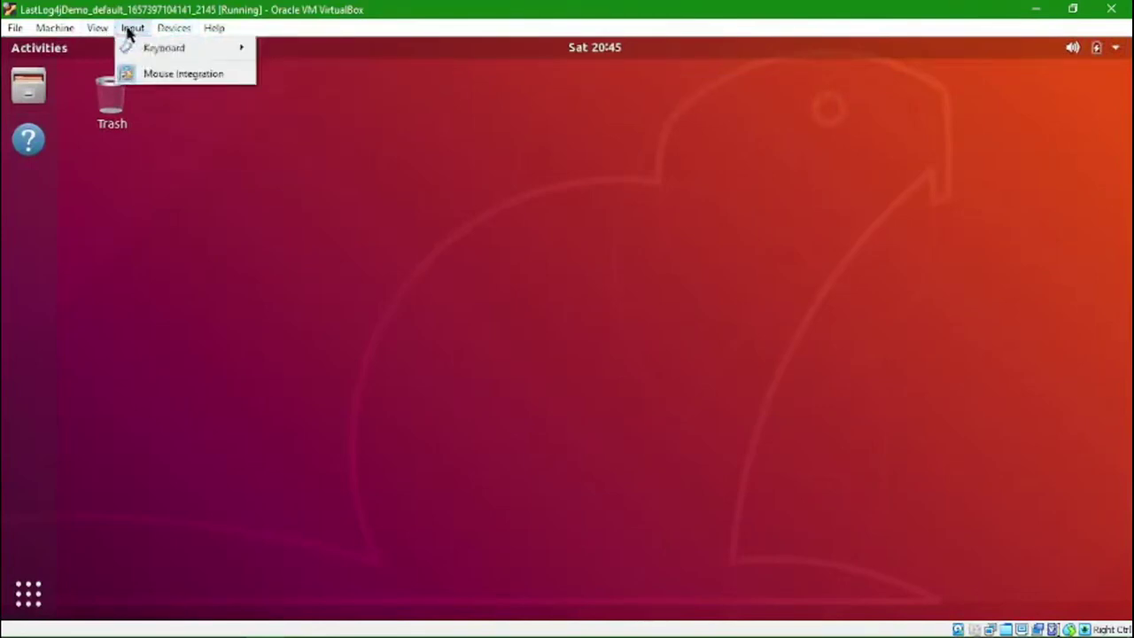
mouse_move(98, 27)
click(41, 51)
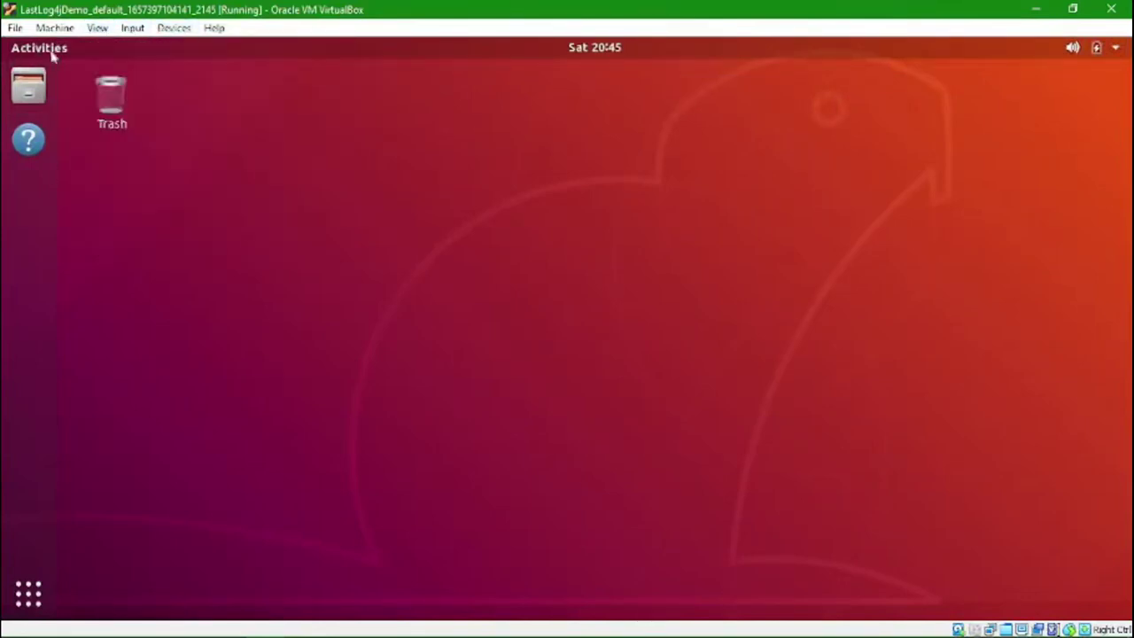
click(46, 52)
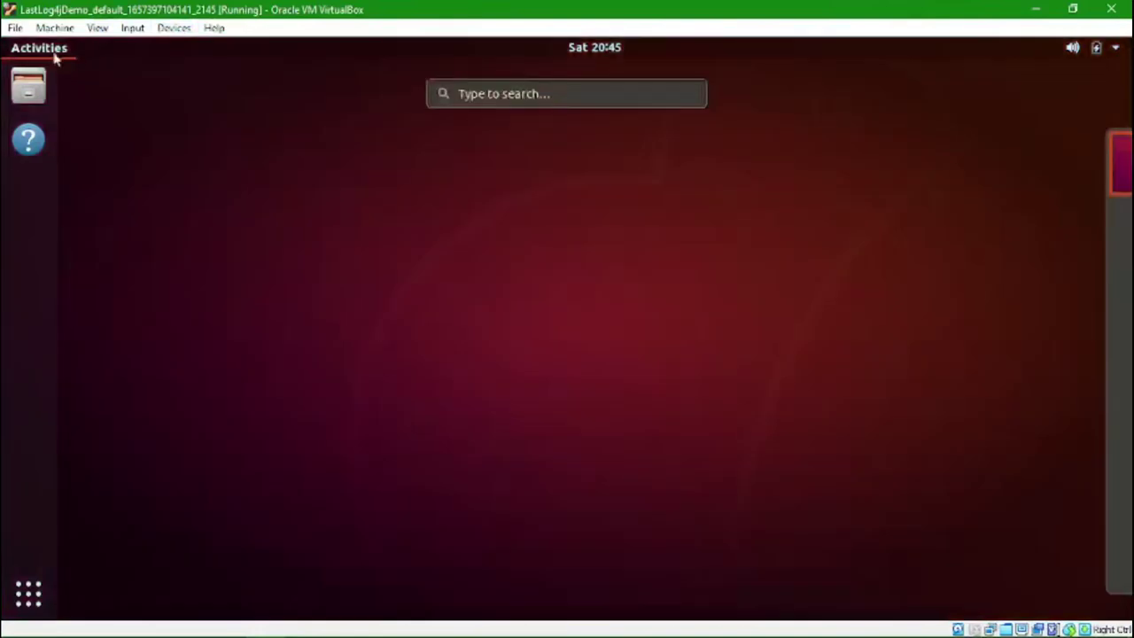
Find Terminal through the Activities search and run the minecraft-launcher command in it
click(487, 93)
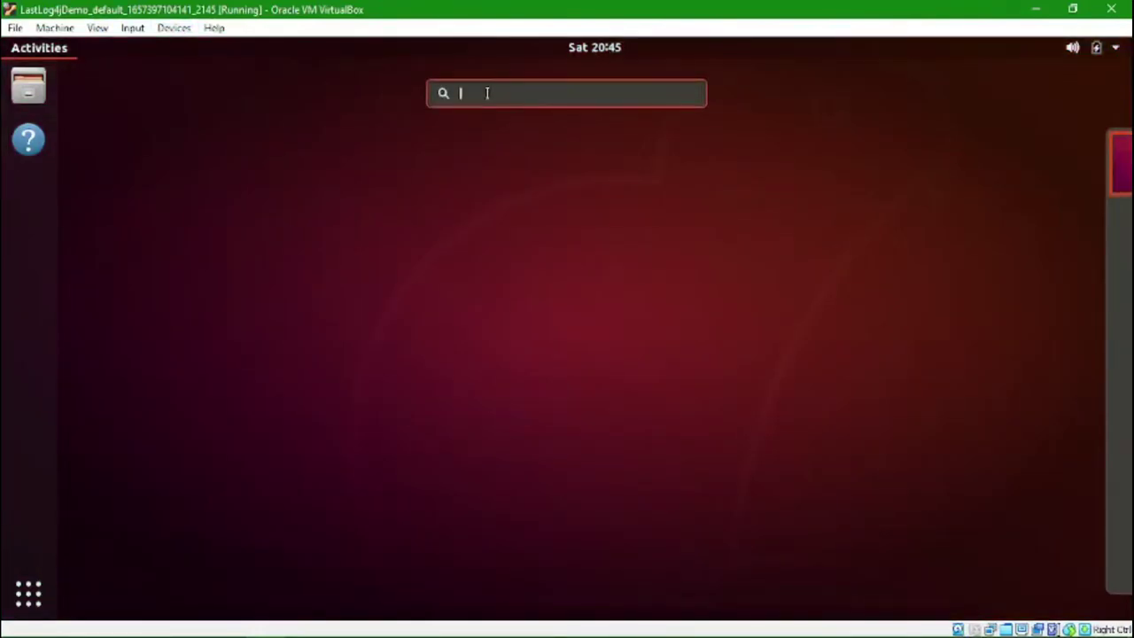
text(terminal)
key(Right)
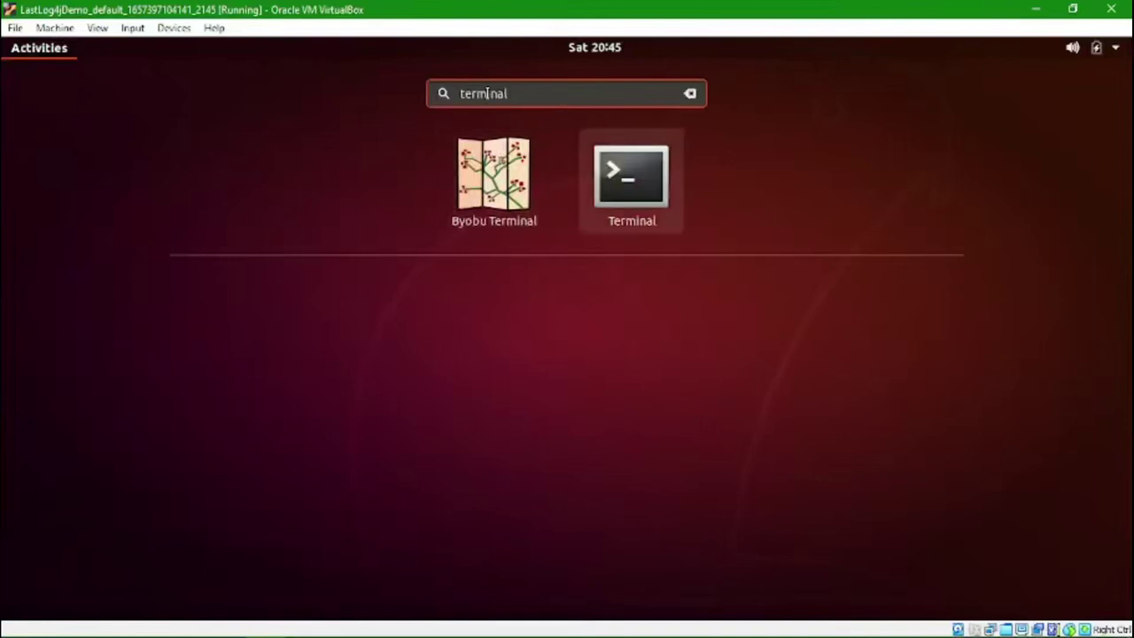
key(Return)
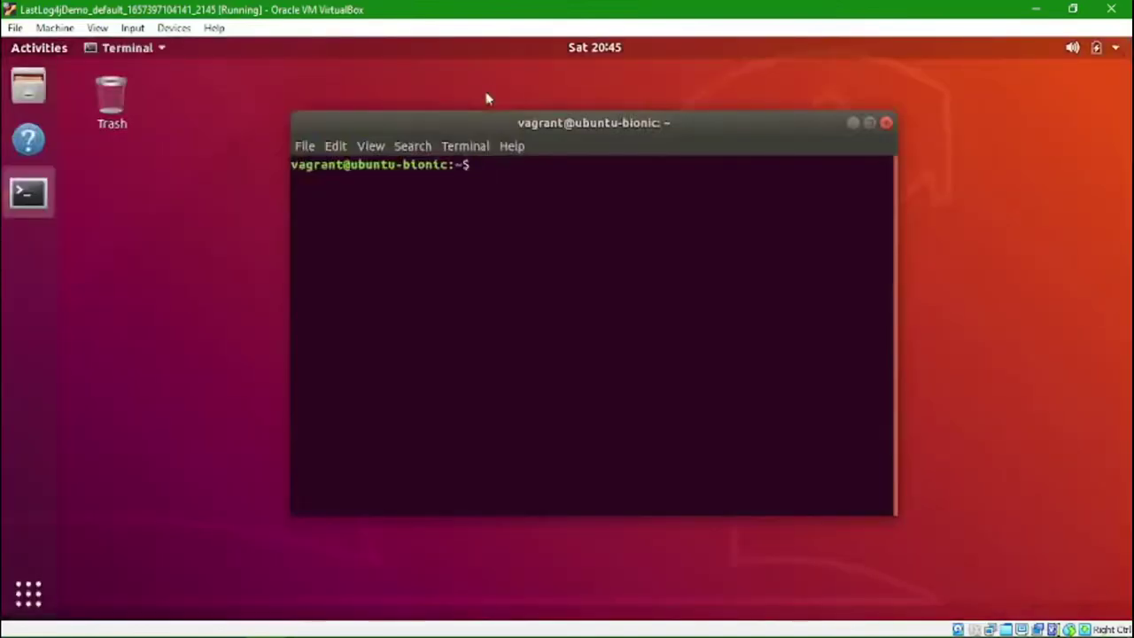
text(minecra)
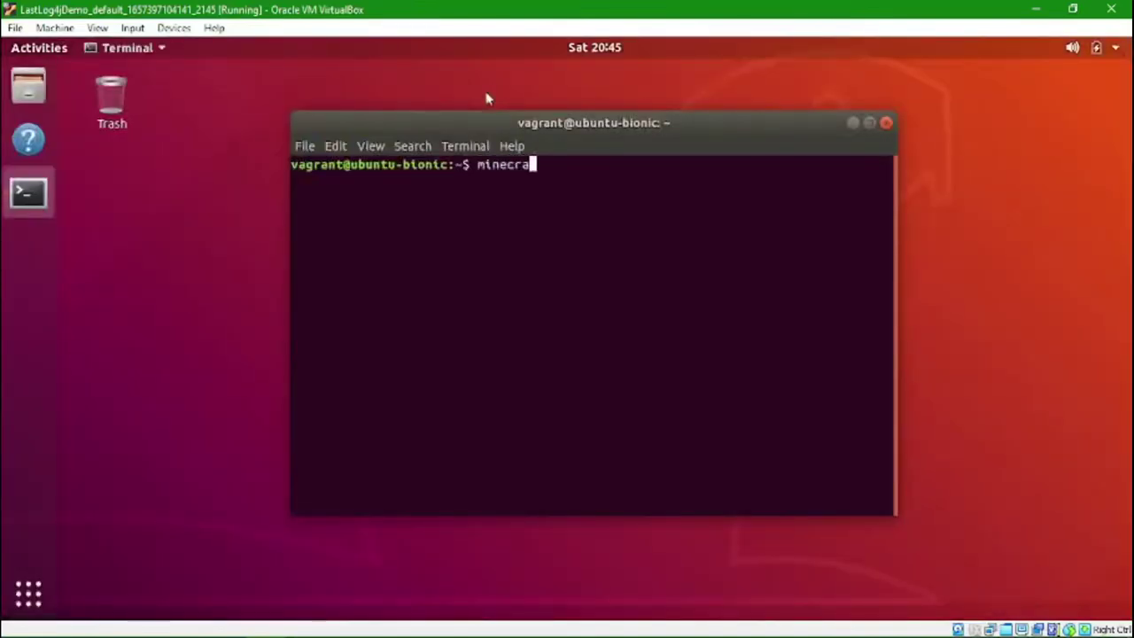
text(ft-launcher)
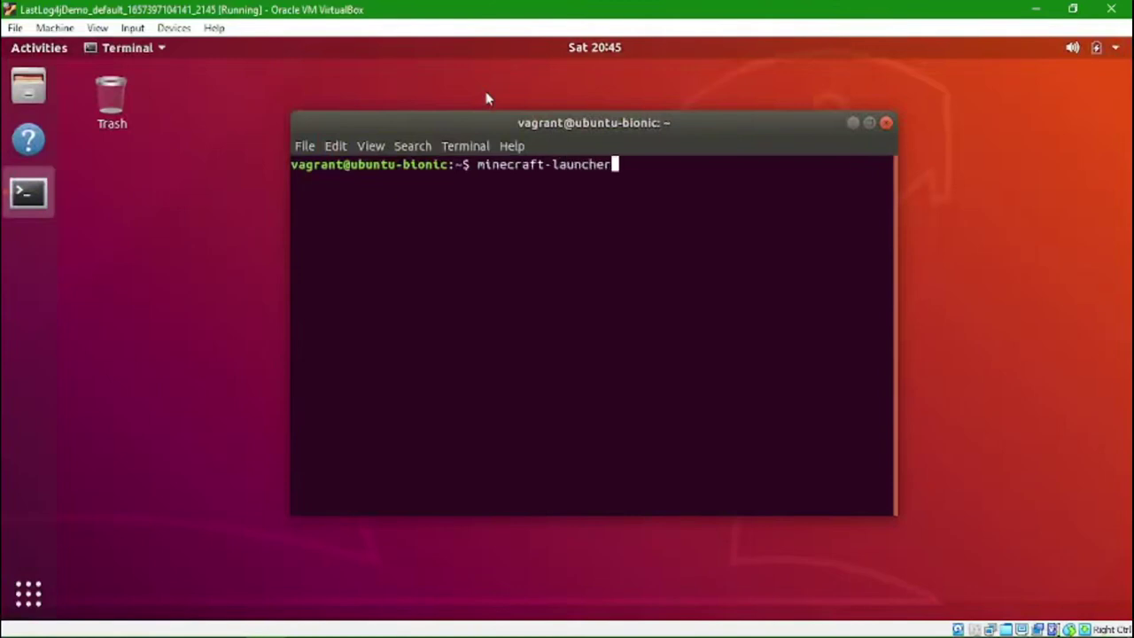
key(Return)
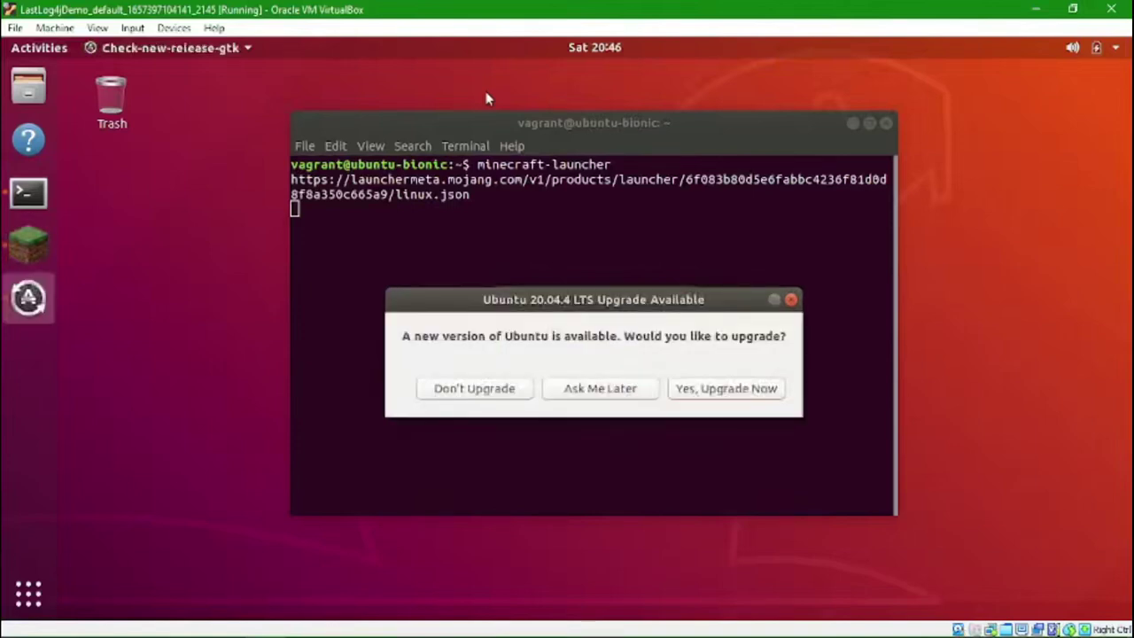
Choose Ask Me Later on the Ubuntu upgrade offer, then enter and repeat a new keyring password
click(577, 388)
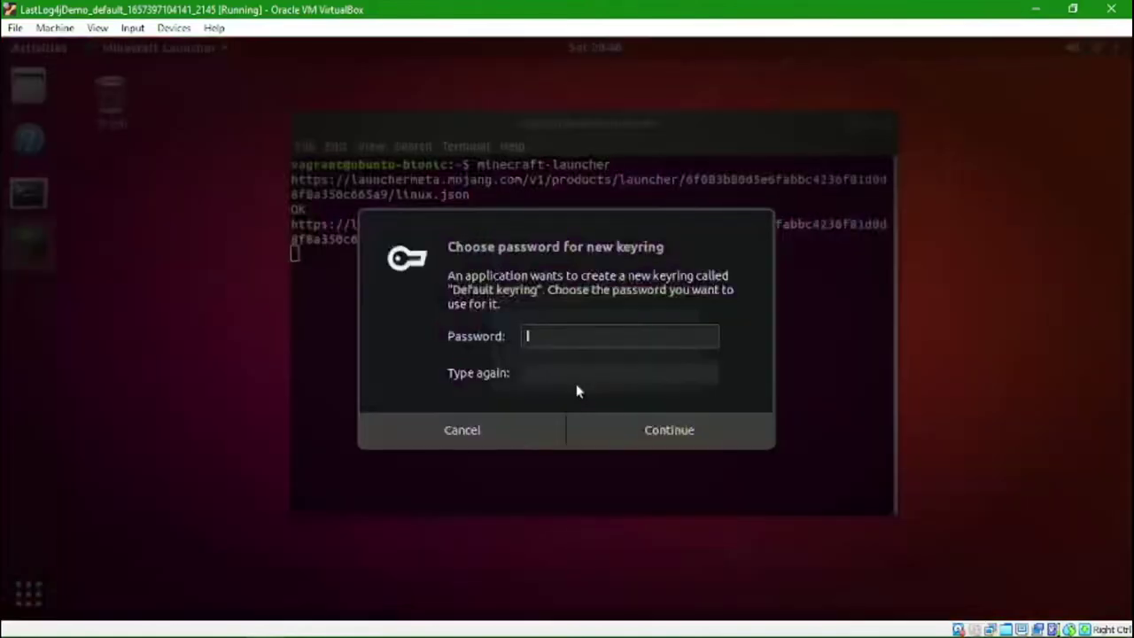
text(•••••••)
key(Tab)
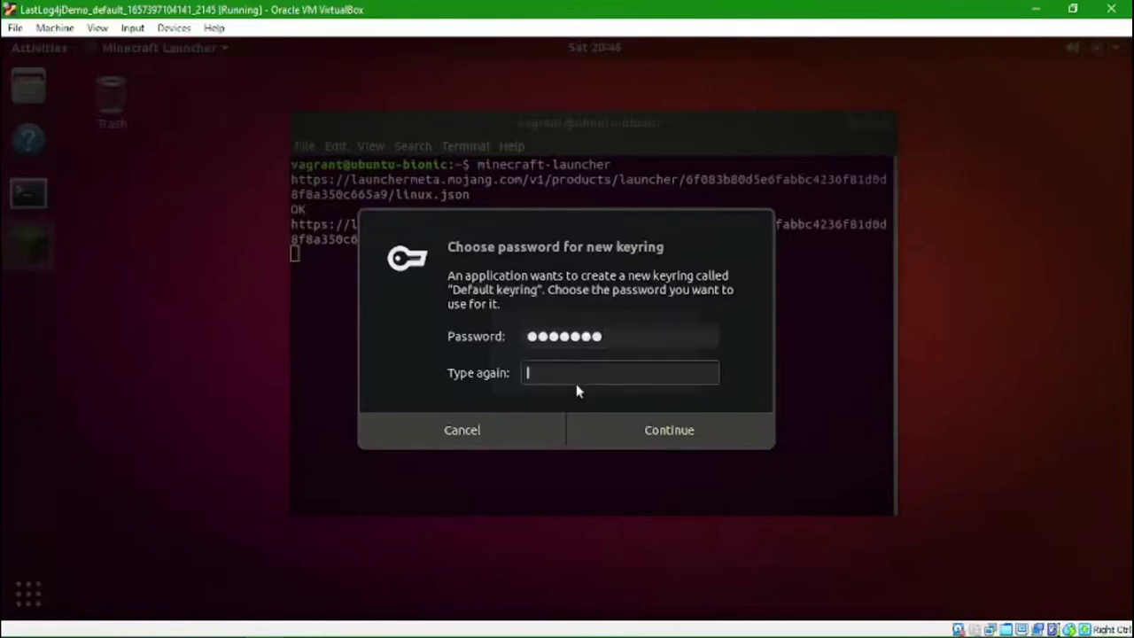
text(•••••••)
key(Return)
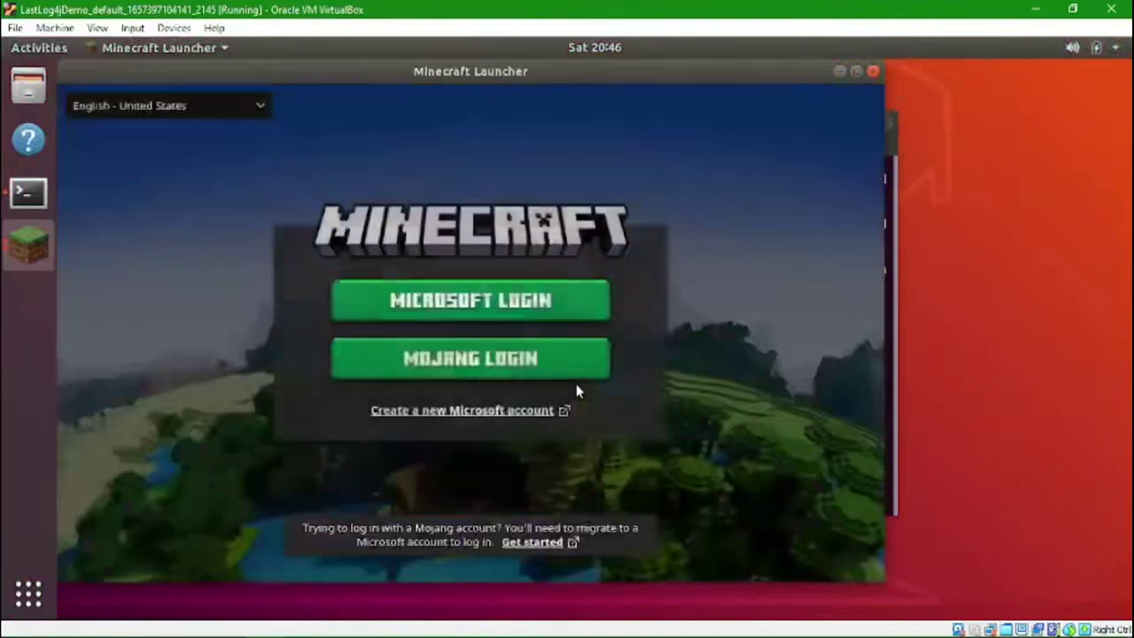
Sign in with the Microsoft account to reach the Java Edition Play page
click(531, 301)
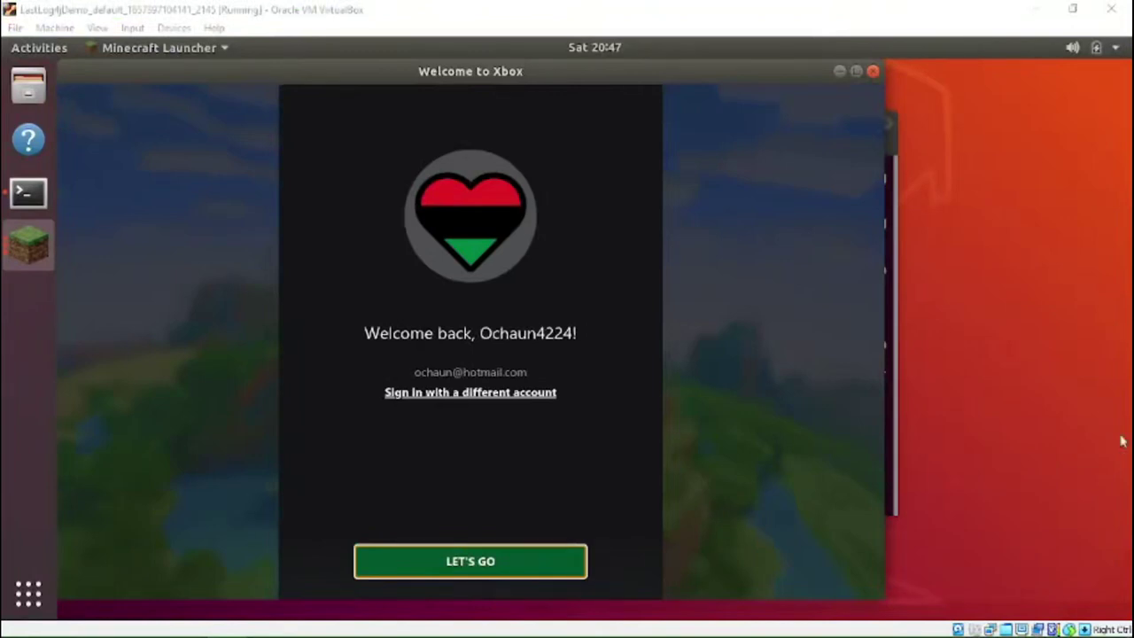
click(506, 562)
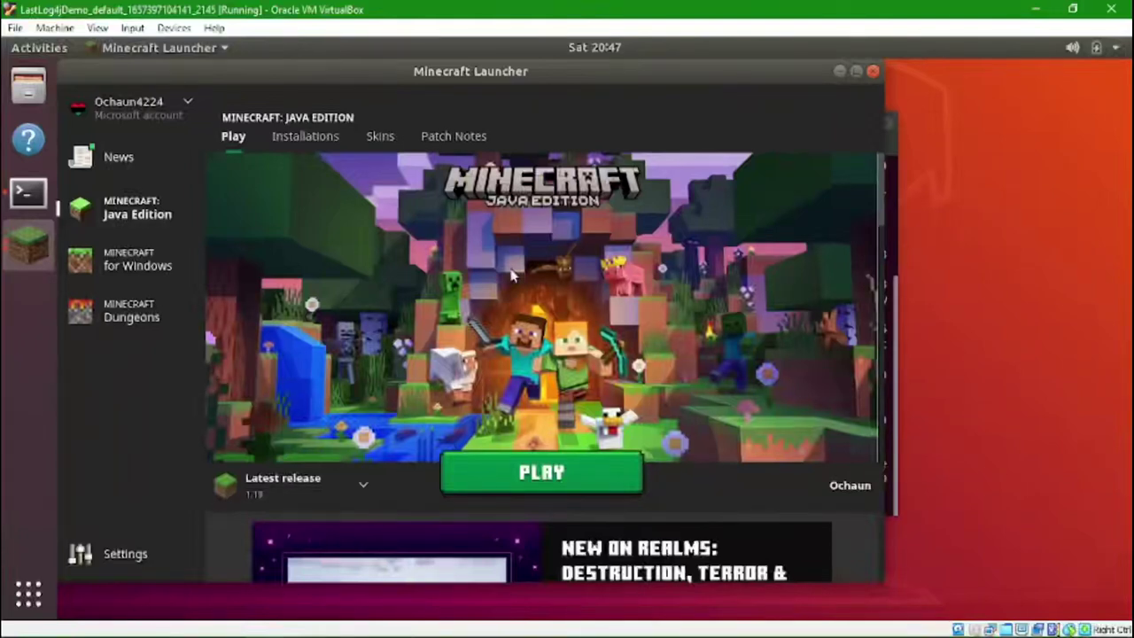
Start a new installation under Installations and name it Log4ShellDemo
click(312, 139)
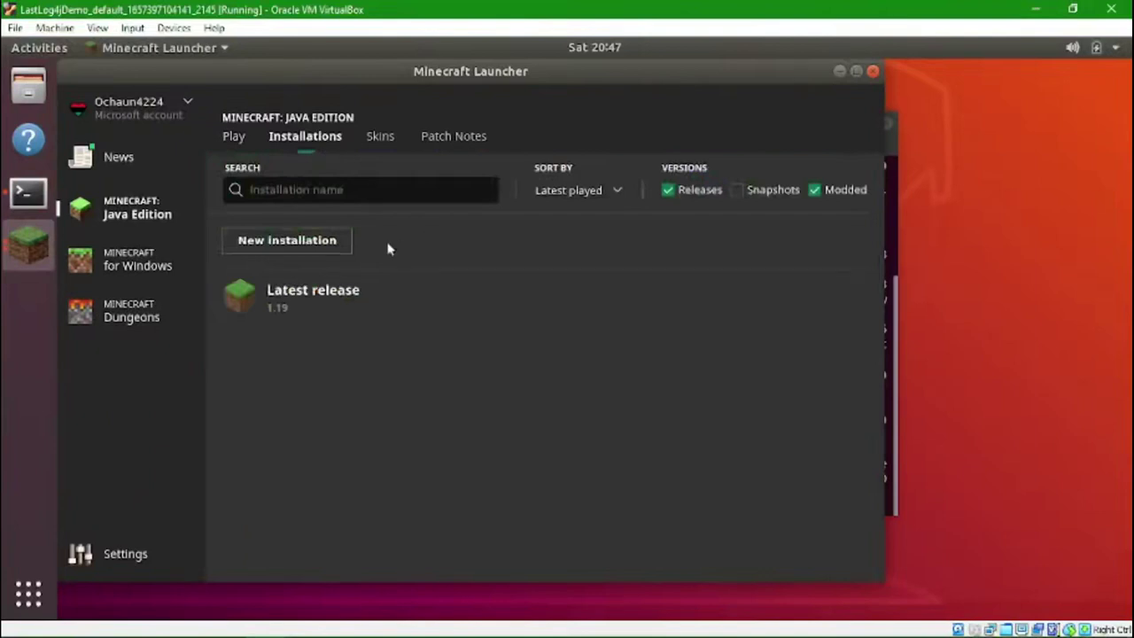
click(325, 242)
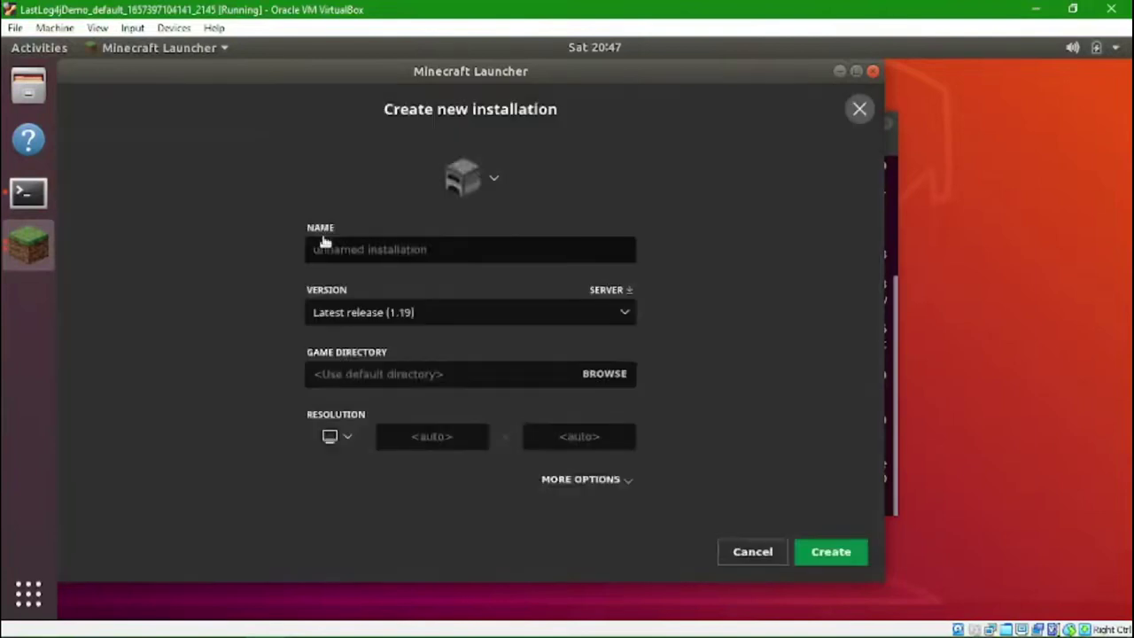
click(423, 262)
text(Log)
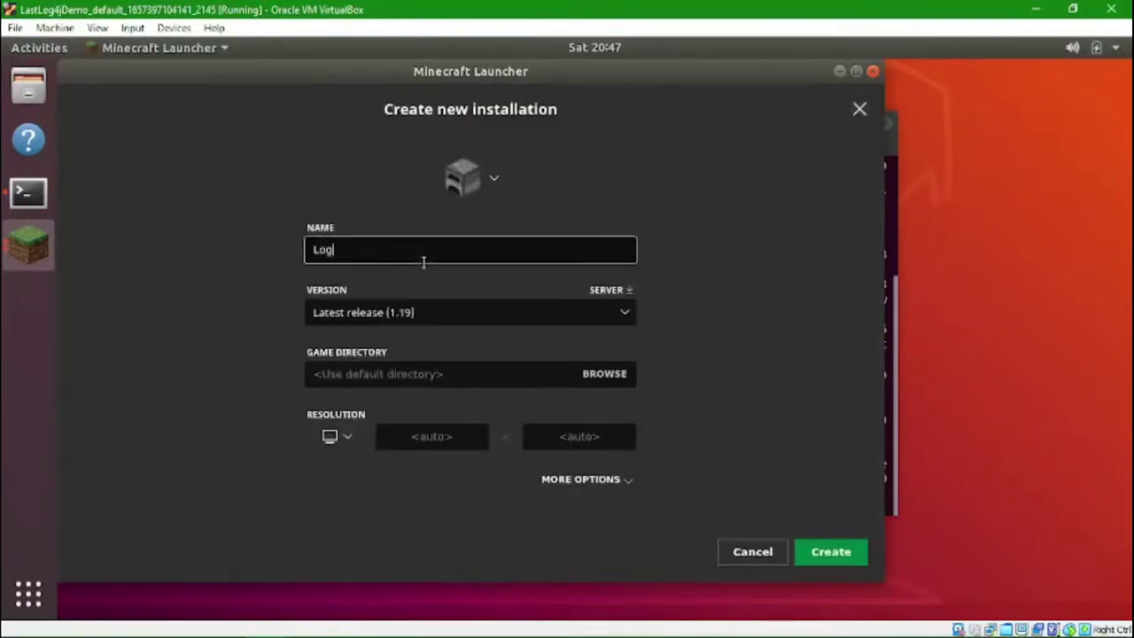
text(4ShellDemo)
Pick release 1.12.2 from the installation's Version dropdown
click(443, 309)
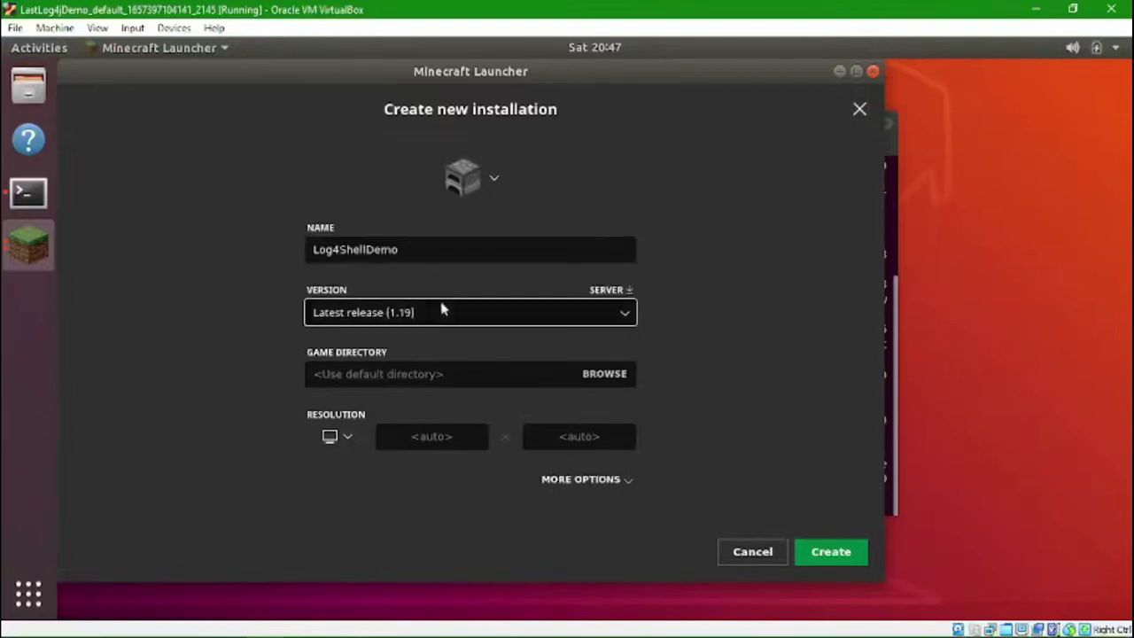
key(Down)
key(Down)
key(Down)
key(Down)
key(Down)
key(Down)
key(Down)
key(Down)
key(Down)
key(Down)
key(Down)
key(Down)
key(Down)
key(Down)
key(Down)
key(Down)
key(Down)
key(Down)
key(Down)
key(Down)
key(Down)
key(Down)
key(Down)
key(Down)
key(Down)
key(Down)
key(Down)
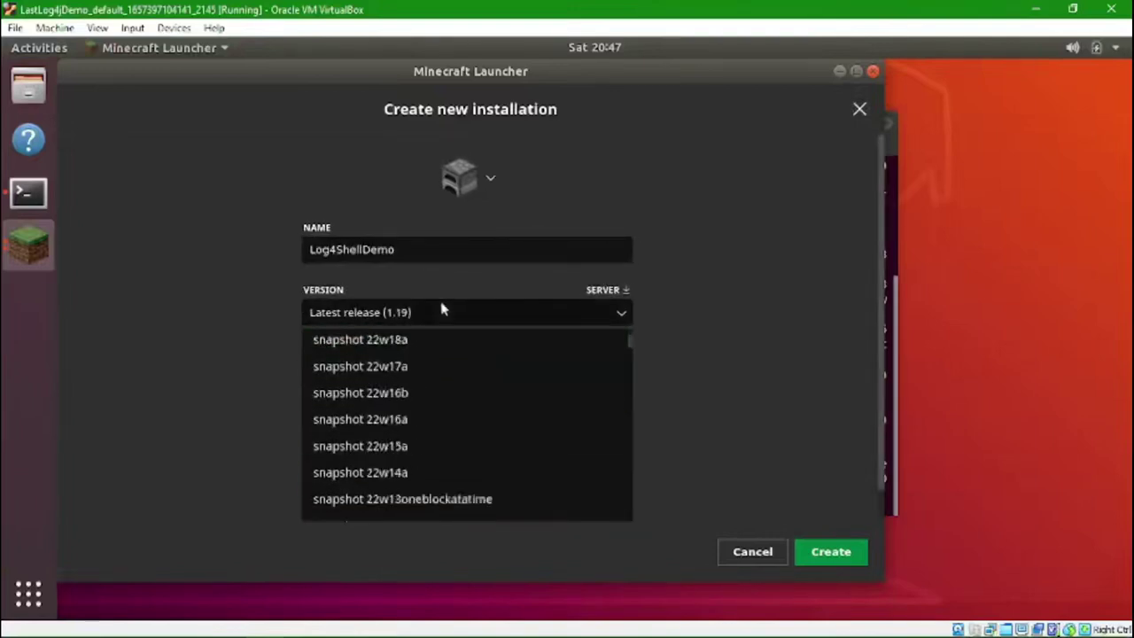
key(Down)
key(Down)
key(Down)
key(Down)
key(Down)
key(Down)
key(Down)
key(Down)
key(Down)
key(Down)
key(Down)
key(Down)
key(Down)
key(Down)
key(Down)
key(Down)
key(Down)
key(Down)
key(Down)
key(Down)
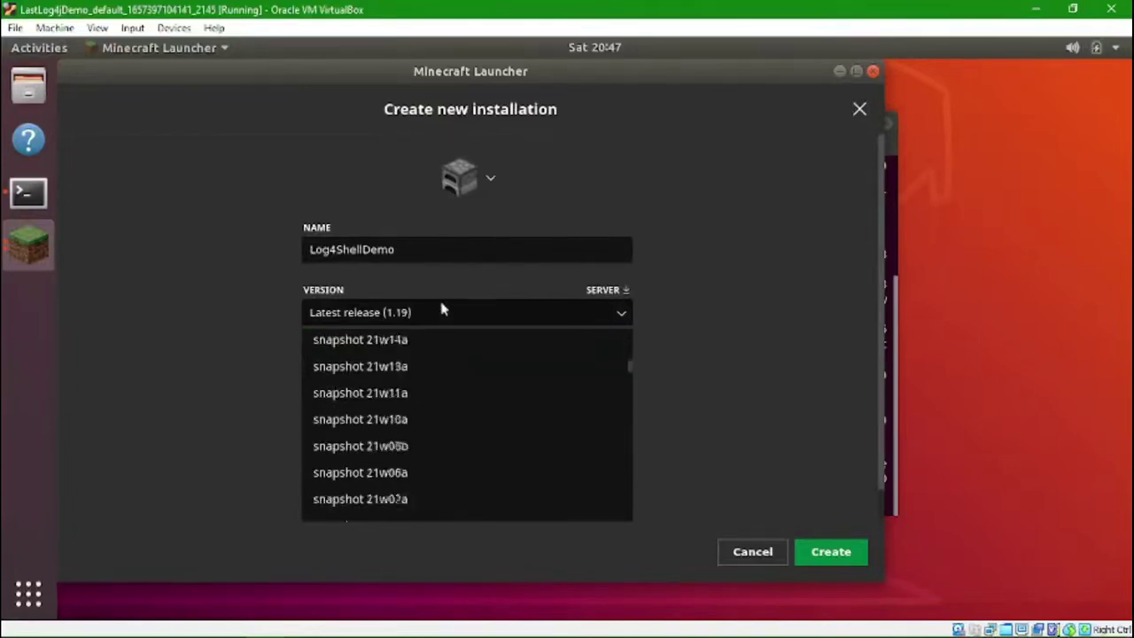
key(Down)
key(Down)
key(Down)
key(Down)
key(Down)
key(Down)
key(Down)
key(Down)
key(Down)
key(Down)
key(Down)
key(Down)
key(Down)
key(Down)
key(Down)
key(Down)
key(Down)
key(Down)
key(Down)
key(Down)
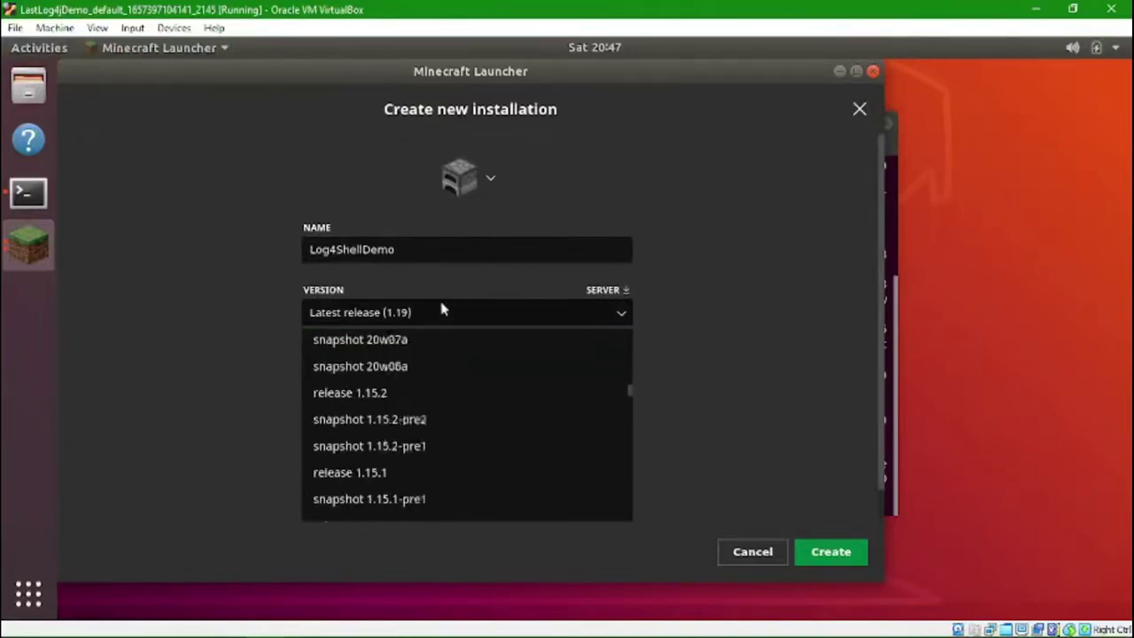
key(Down)
key(Down)
key(Down)
key(Down)
key(Down)
key(Down)
key(Down)
key(Down)
key(Down)
key(Down)
key(Down)
key(Down)
key(Down)
key(Down)
key(Down)
key(Down)
key(Down)
key(Down)
key(Down)
key(Down)
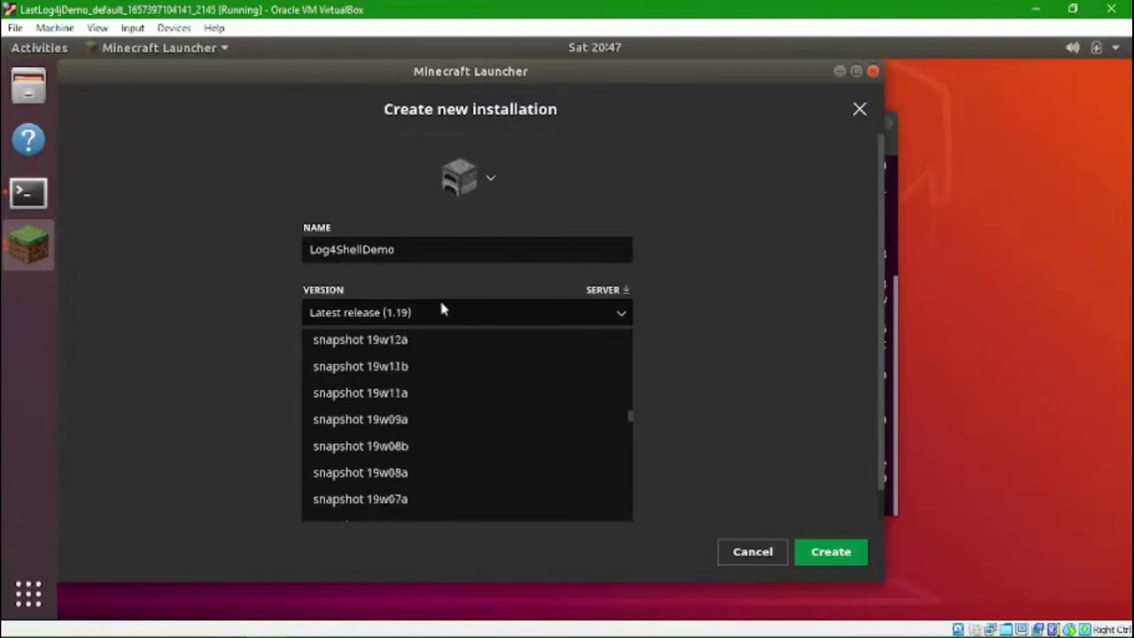
key(Down)
key(Down)
key(Down)
key(Down)
key(Down)
key(Down)
key(Down)
key(Down)
key(Down)
key(Down)
key(Down)
key(Down)
key(Down)
key(Down)
key(Down)
key(Down)
key(Down)
key(Down)
key(Down)
key(Down)
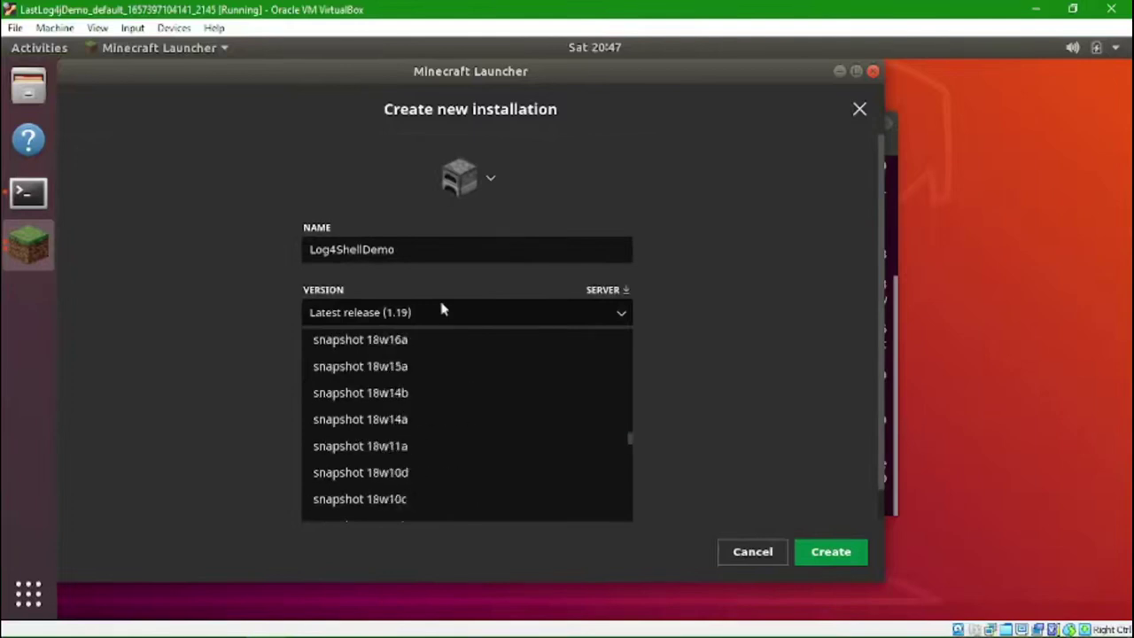
key(Down)
key(Down)
key(Down)
key(Down)
key(Up)
key(Up)
key(Up)
key(Up)
key(Up)
key(Up)
key(Up)
key(Up)
key(Up)
key(Up)
key(Up)
key(Down)
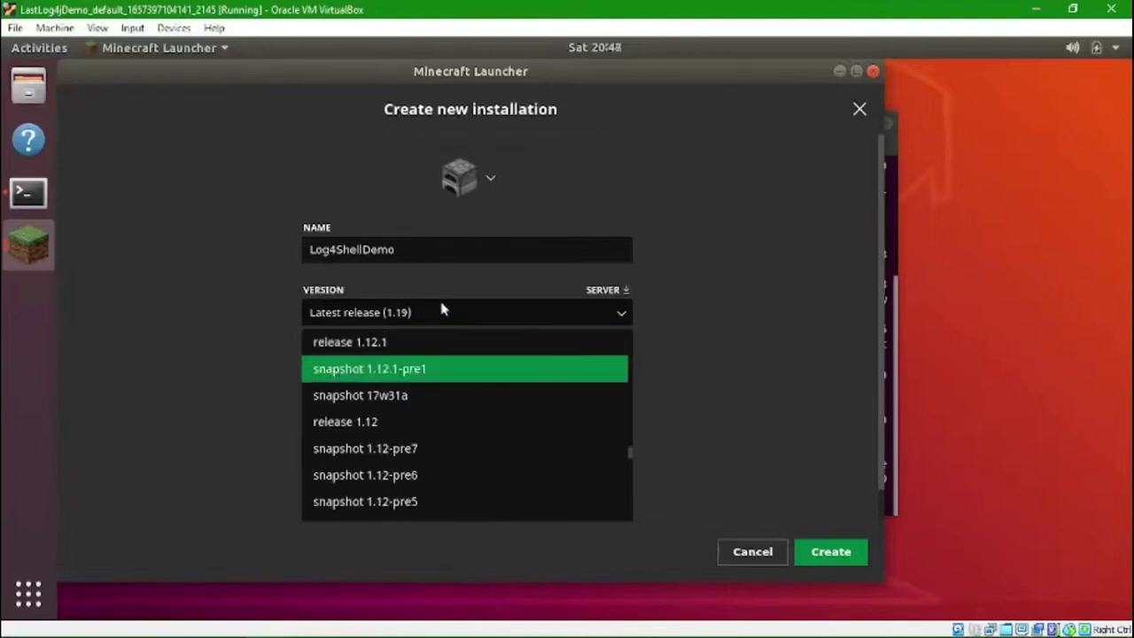
key(Up)
key(Up)
key(Up)
key(Up)
key(Up)
key(Down)
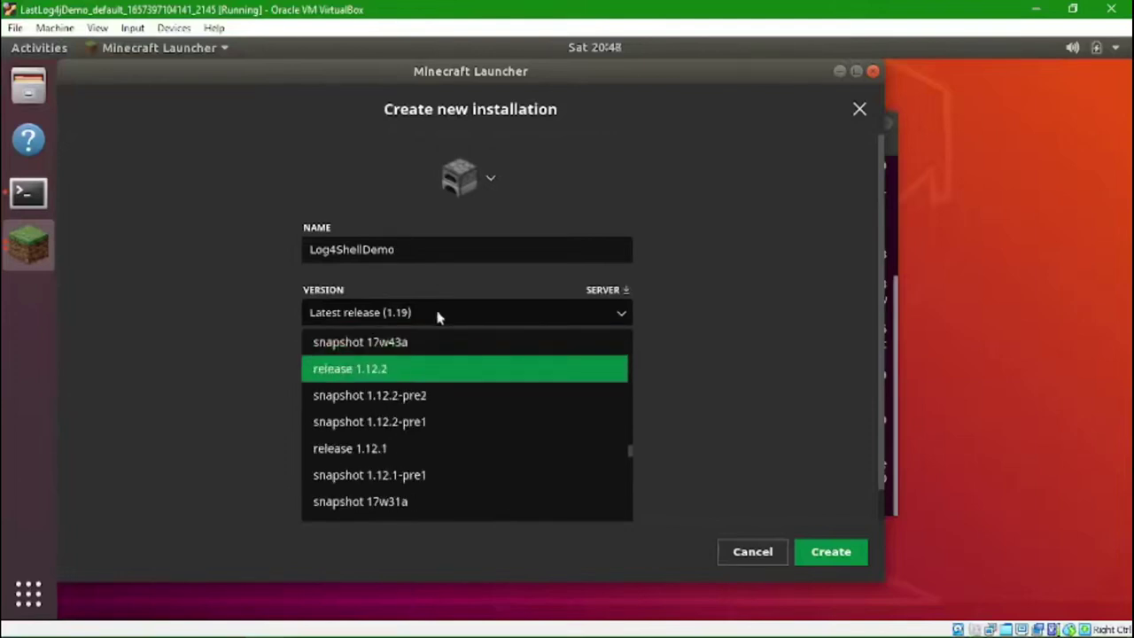
click(425, 363)
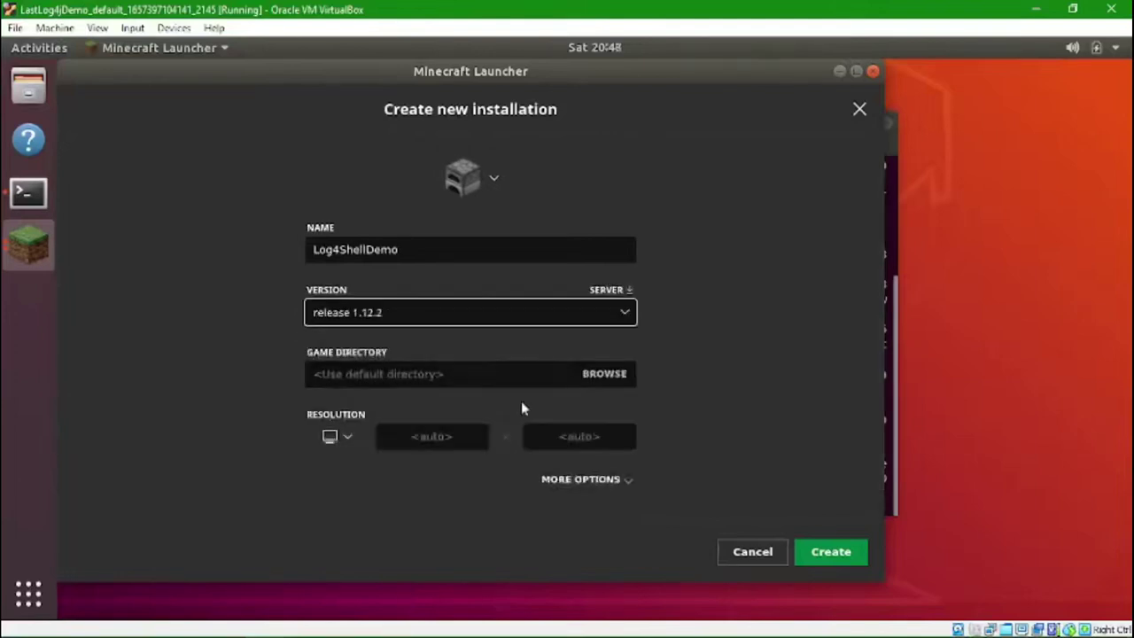
Create Log4ShellDemo and play it, accepting the risks warning for the older 1.12.2 version
click(829, 551)
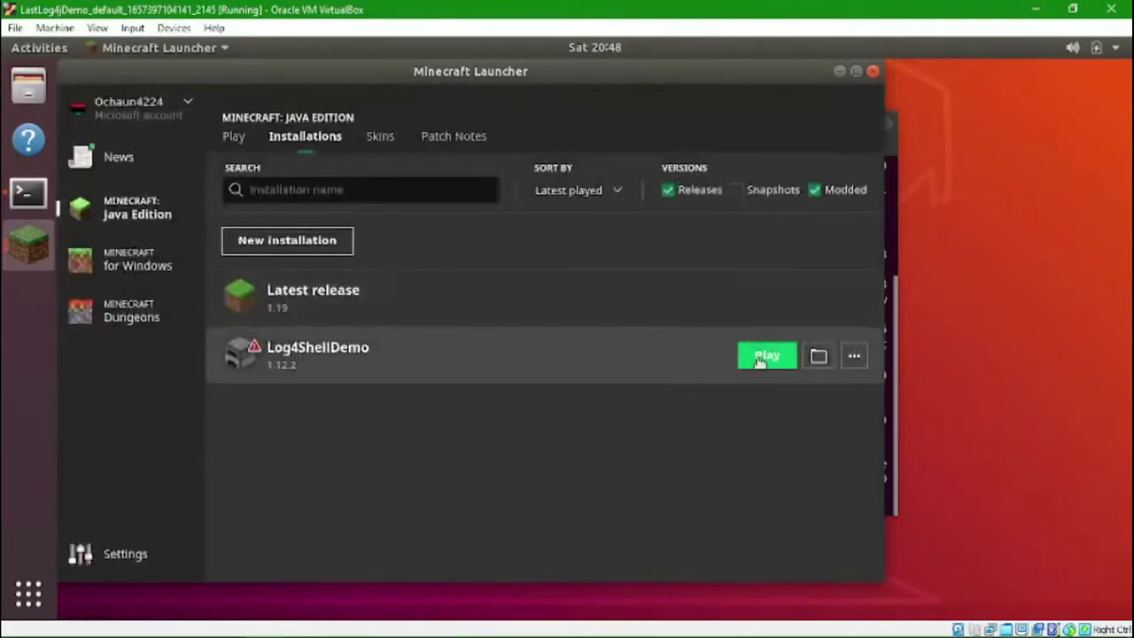
click(764, 357)
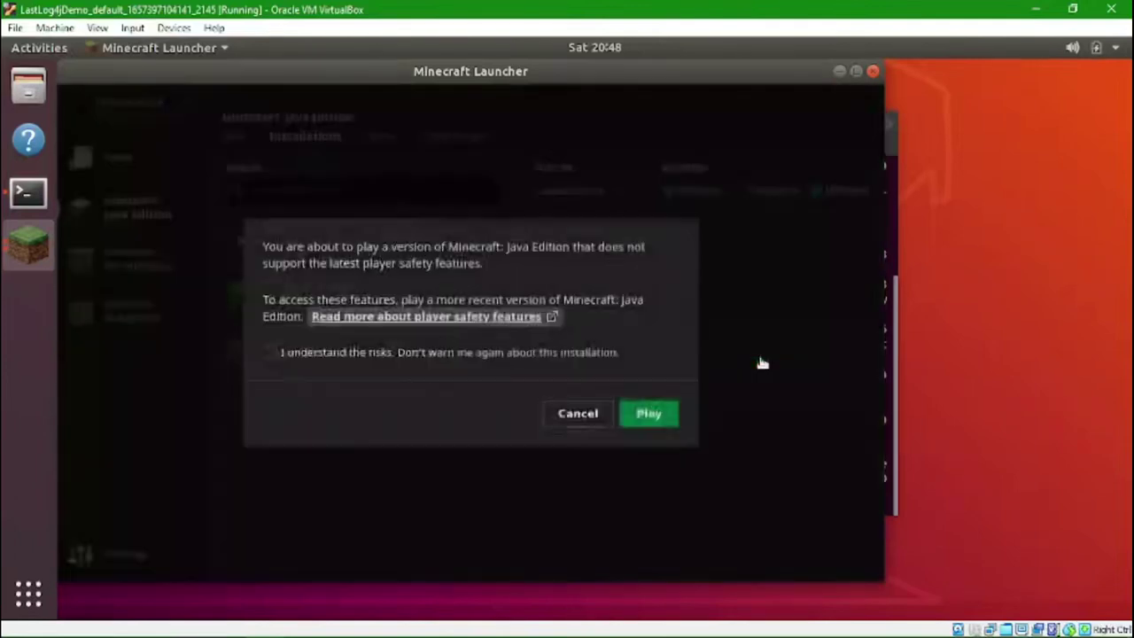
click(465, 354)
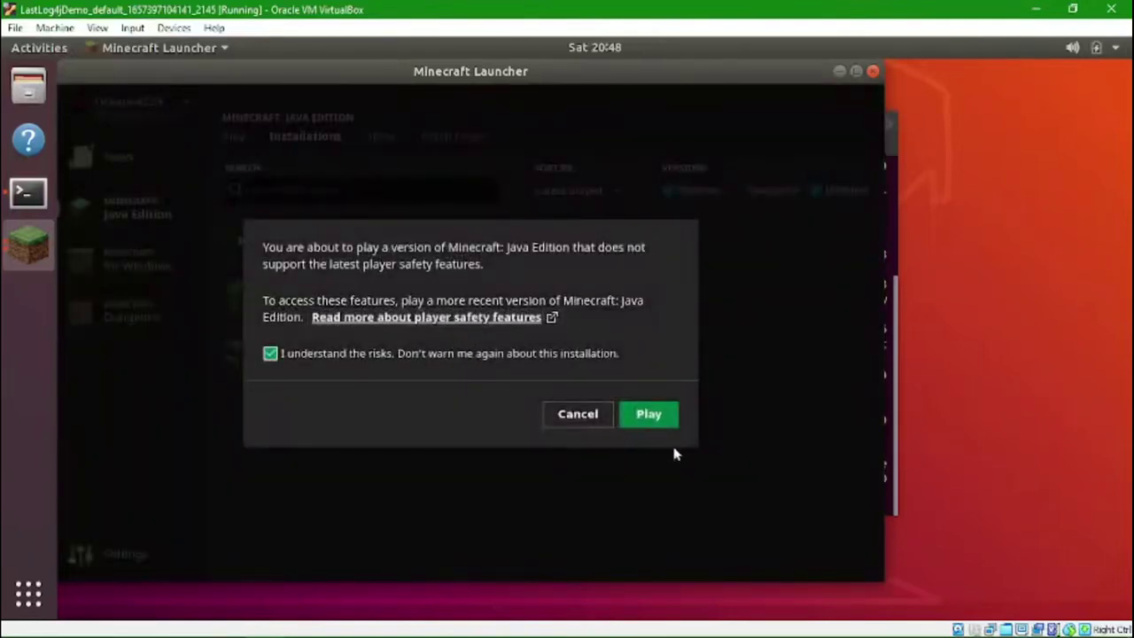
click(658, 423)
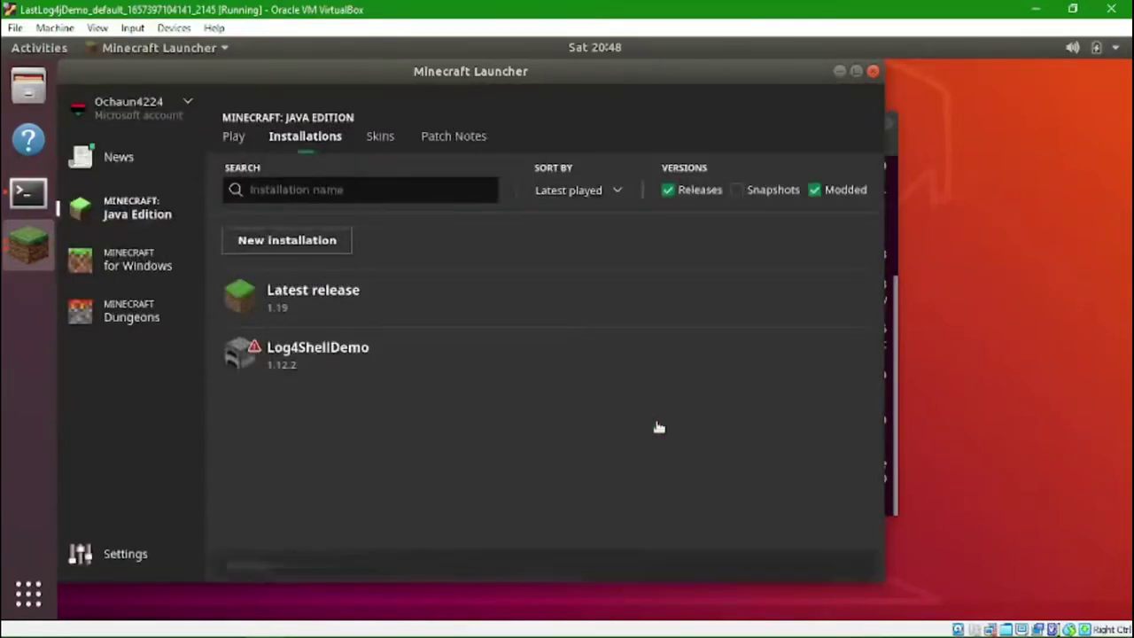